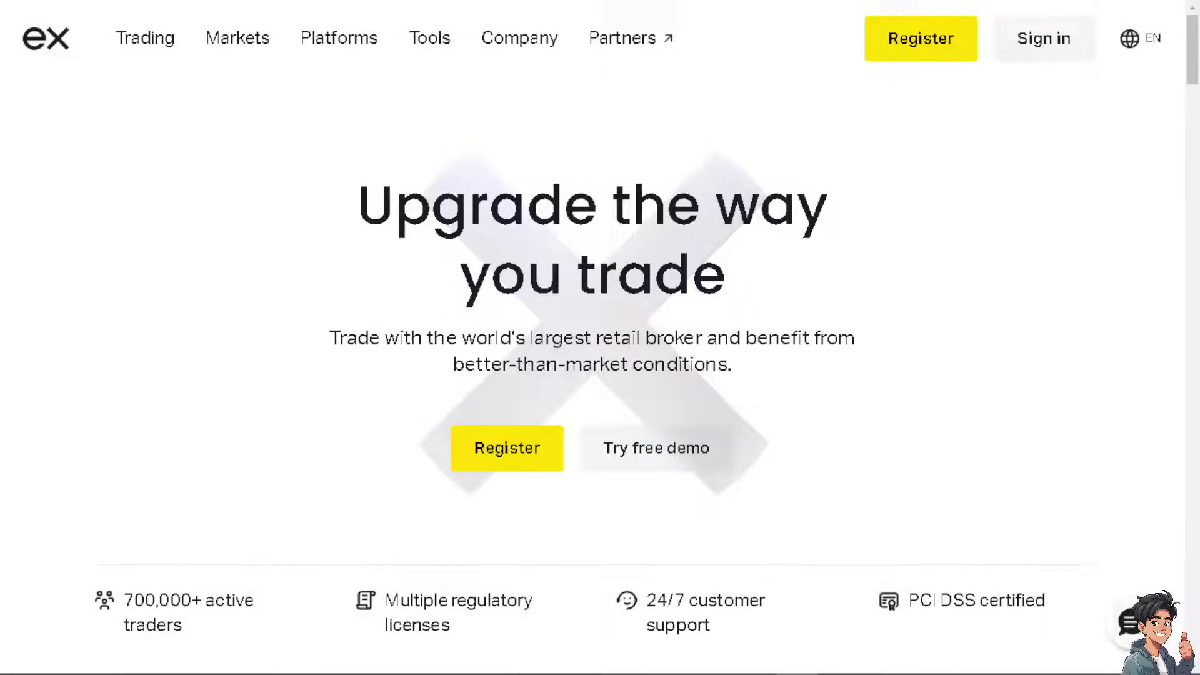
Step: Switch the Exness sign-in form to the Create an account tab
scroll(593, 337, down, 5)
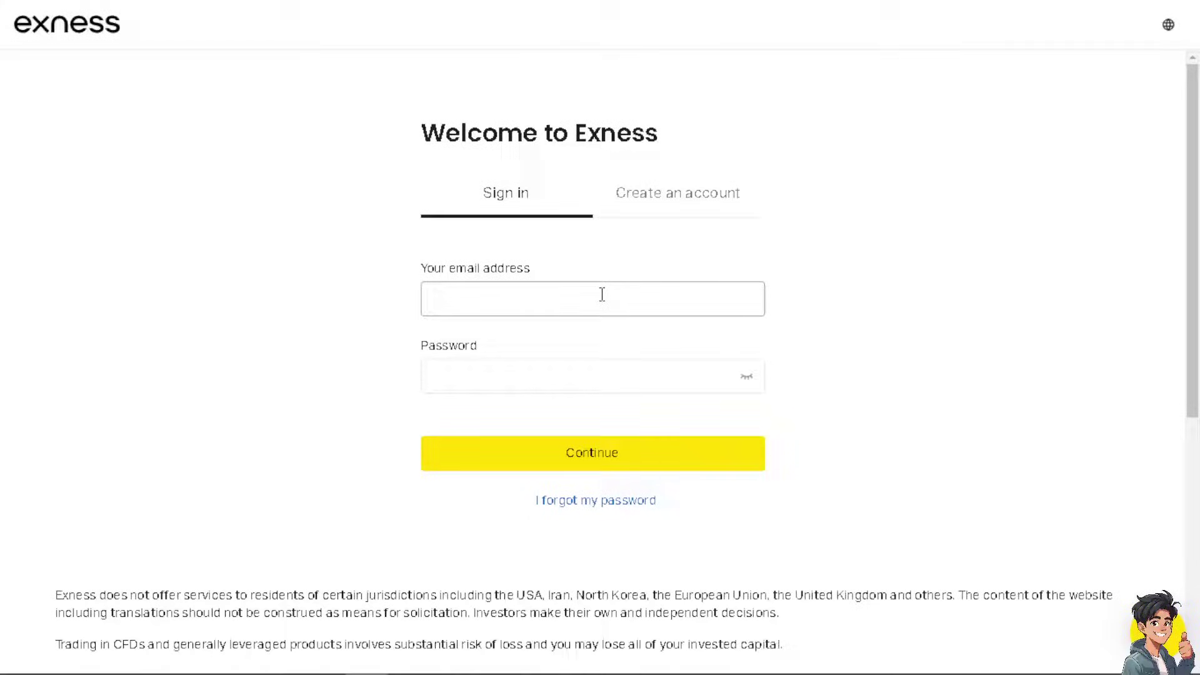
click(681, 207)
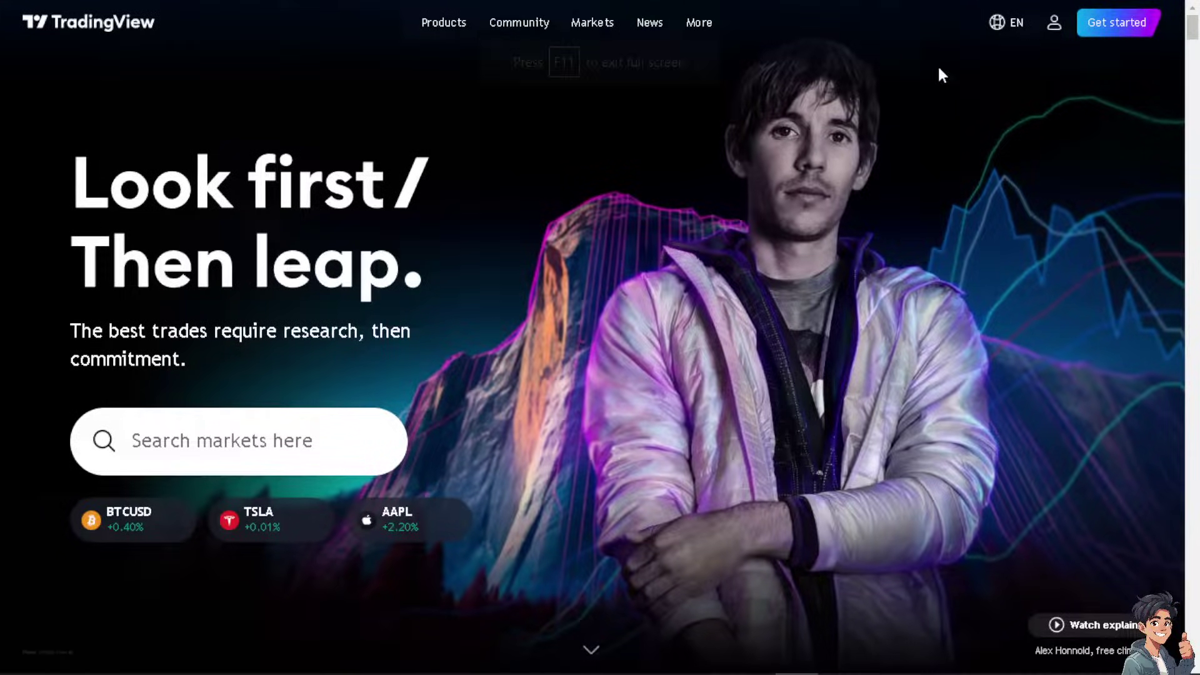
Step: Bring up TradingView's sign-up choices: Google, social accounts and Email
click(1055, 28)
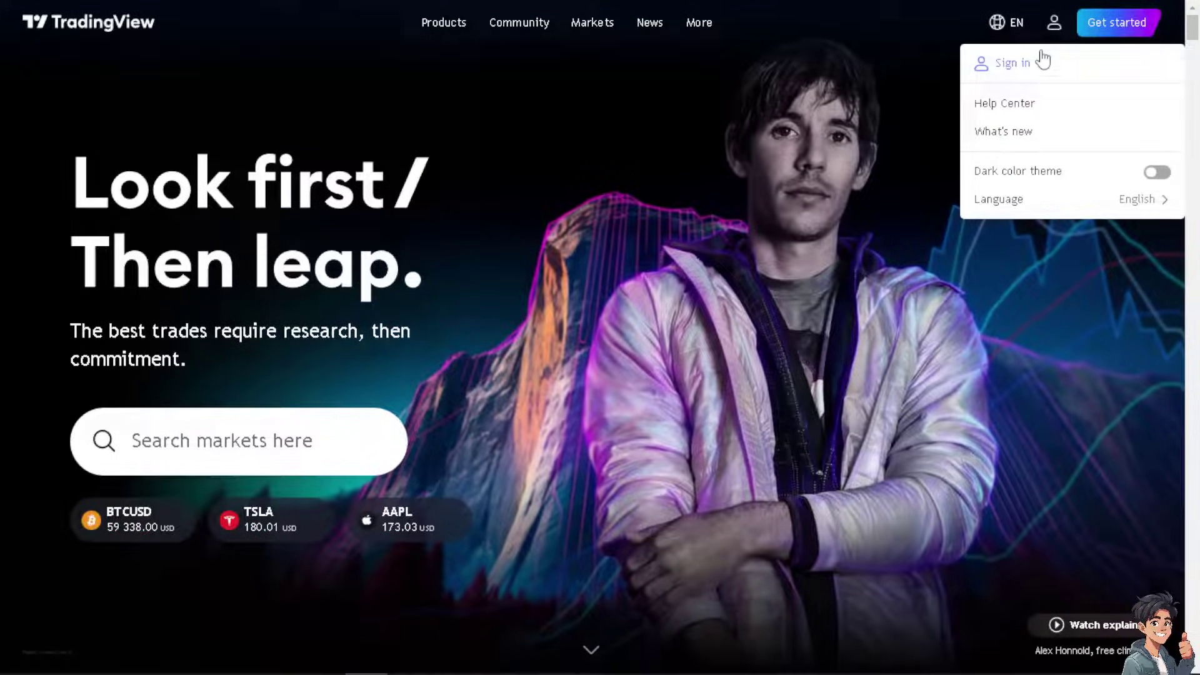
click(1020, 65)
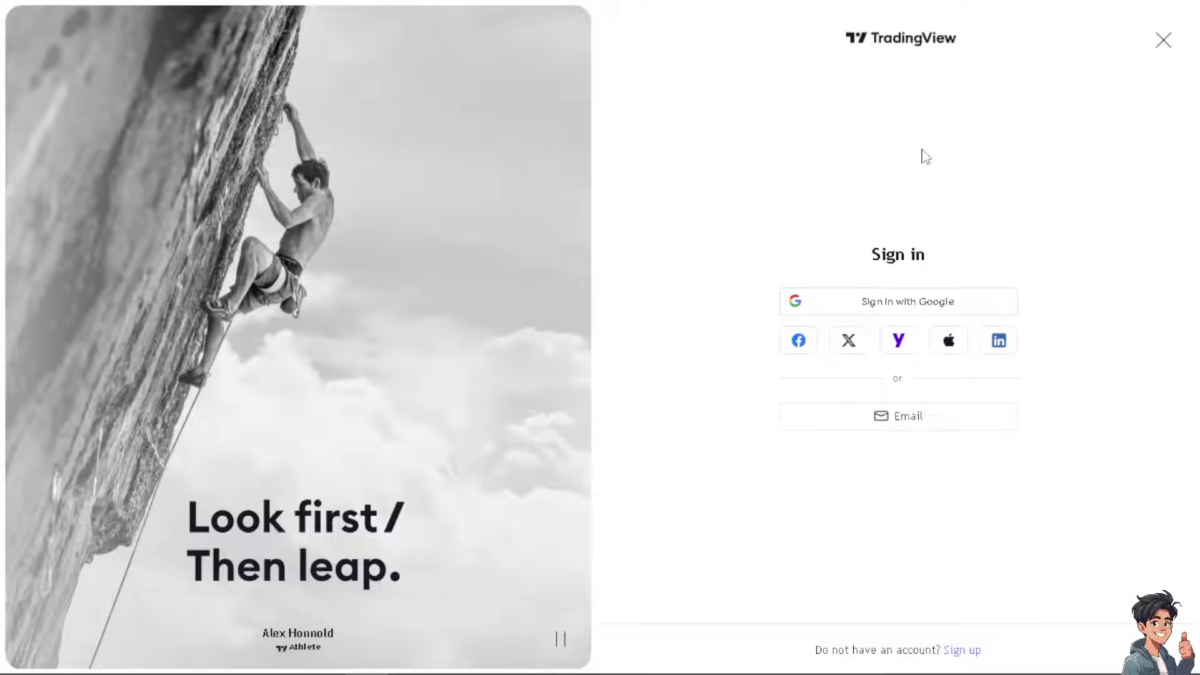
click(971, 664)
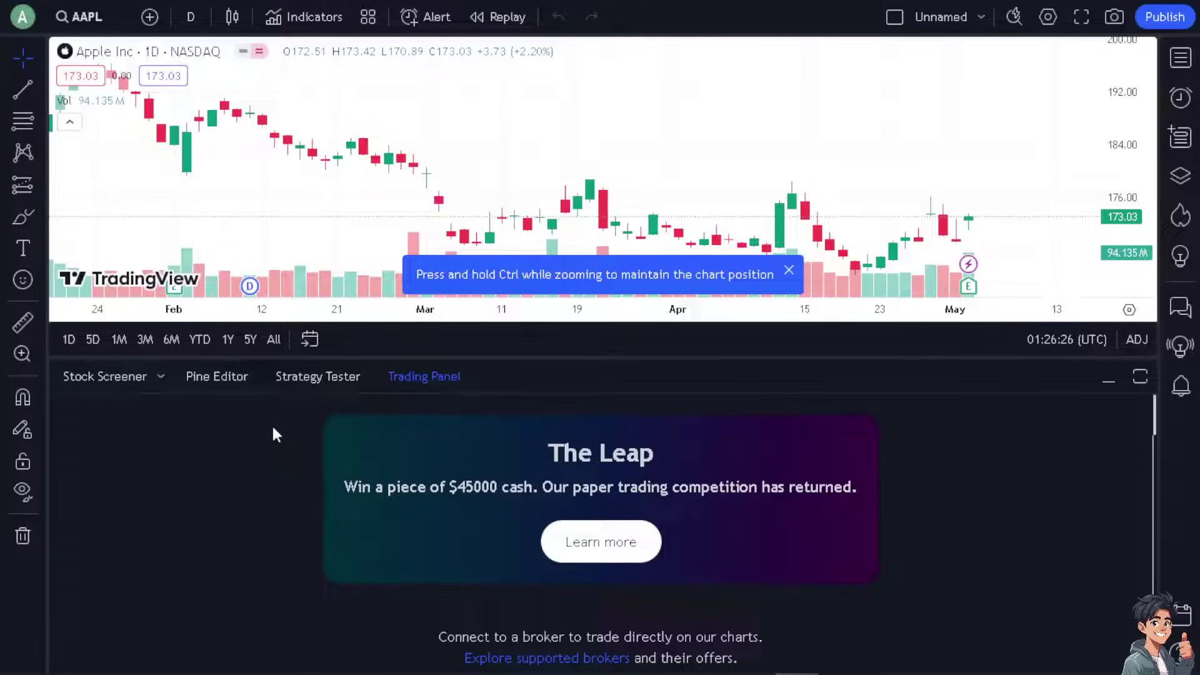
Step: Bring up the Trading Panel's broker list below the AAPL chart
scroll(399, 445, down, 4)
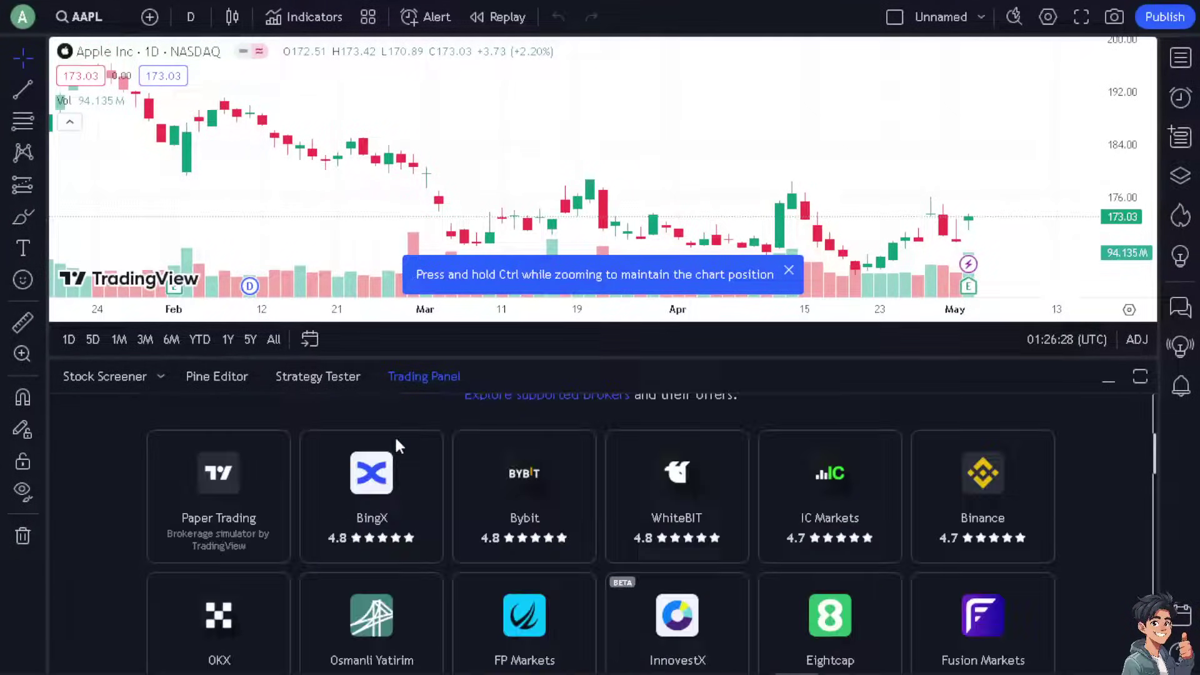
click(293, 376)
click(413, 381)
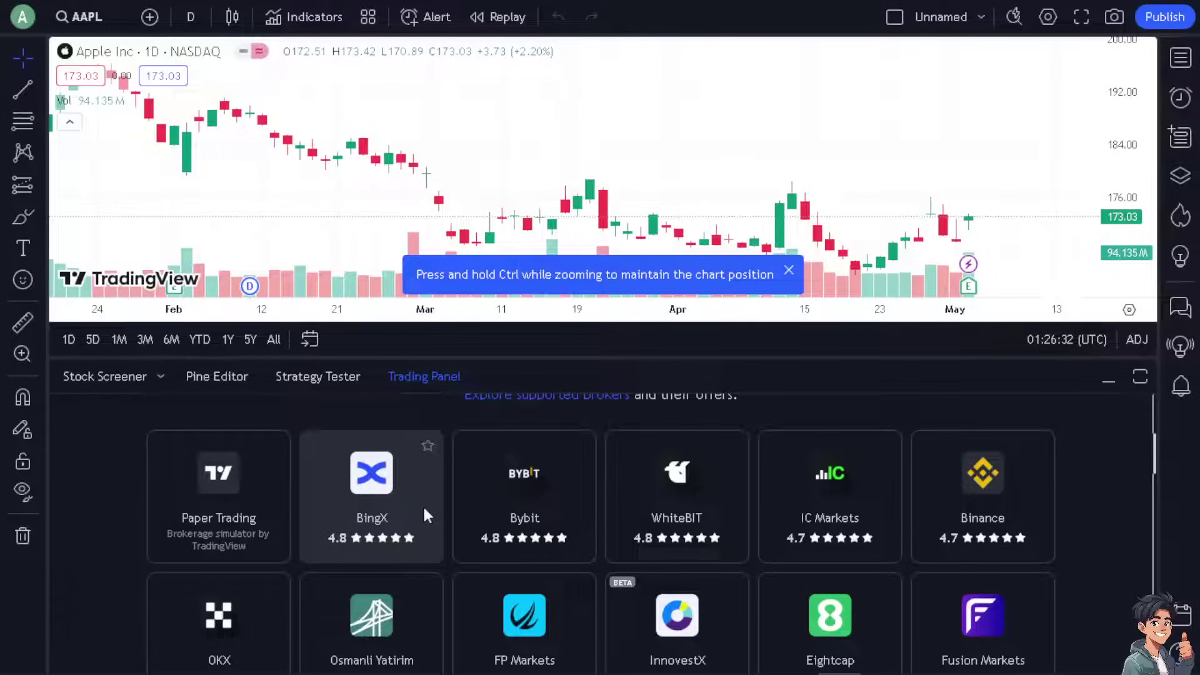
scroll(423, 504, up, 1)
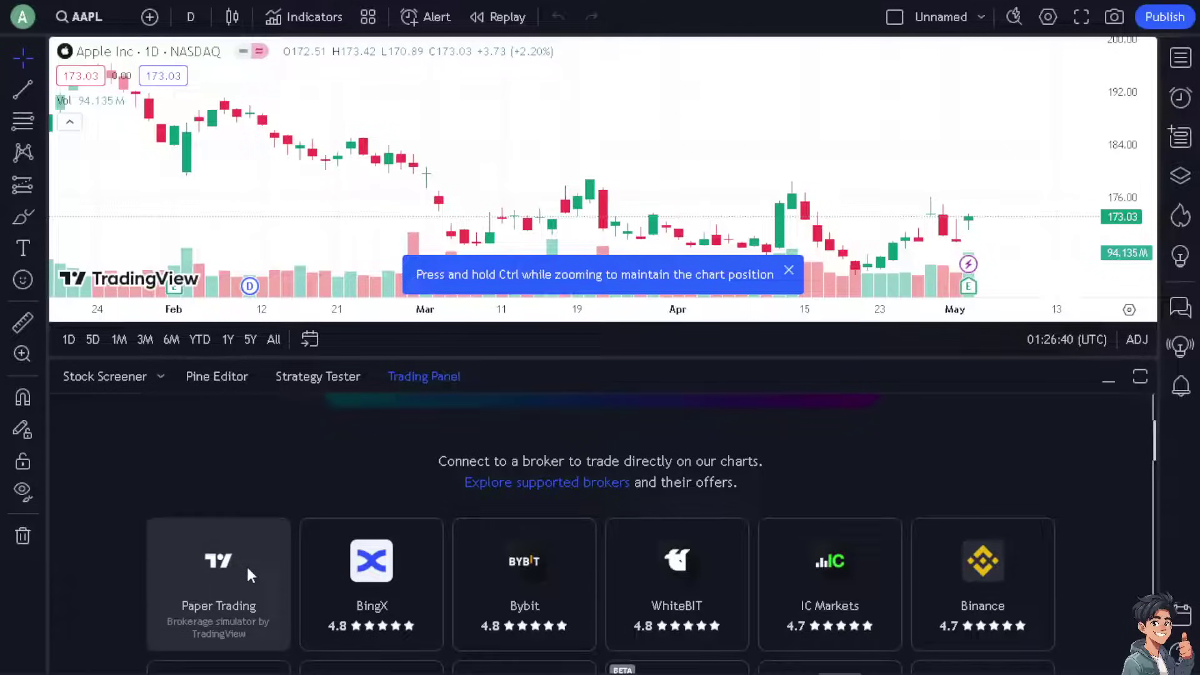
Step: Scroll the broker cards down to Blue Line Futures, confirming Exness isn't listed
scroll(211, 518, down, 1)
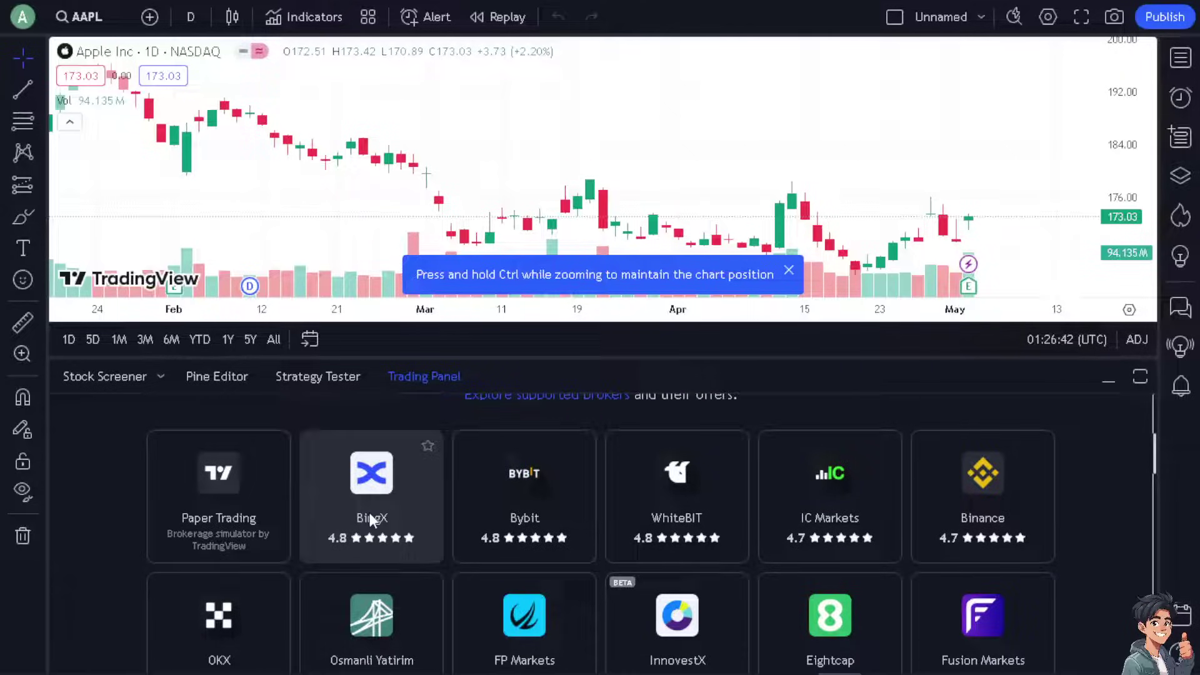
scroll(719, 519, down, 2)
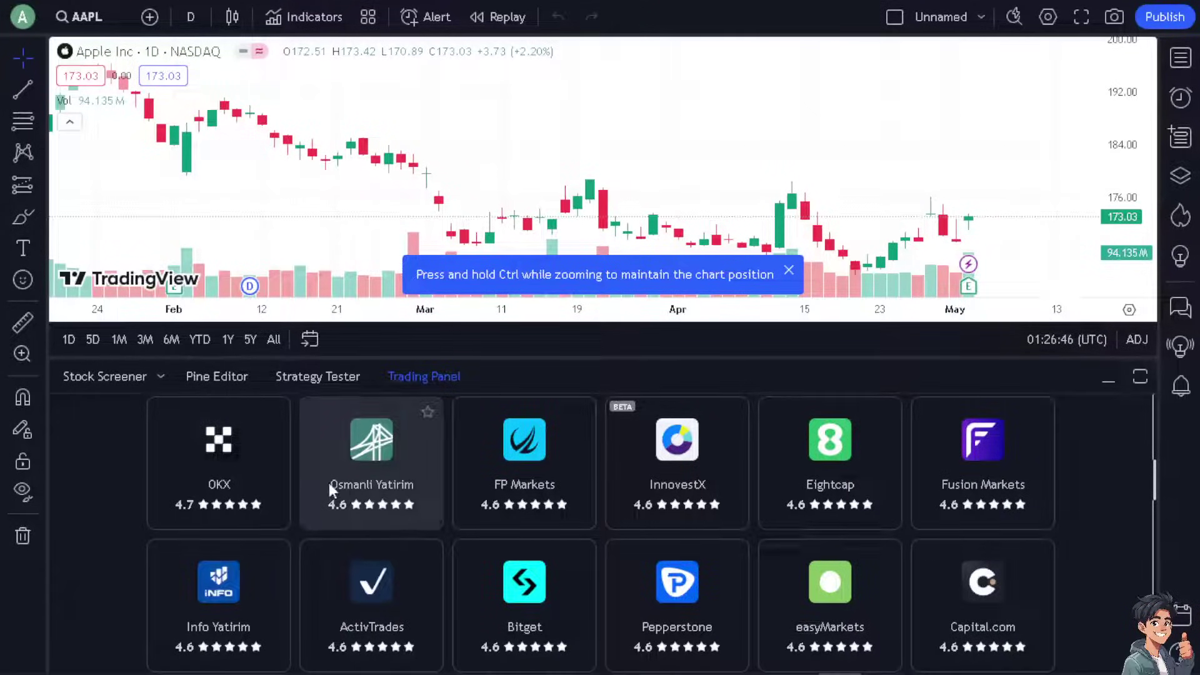
scroll(199, 510, down, 1)
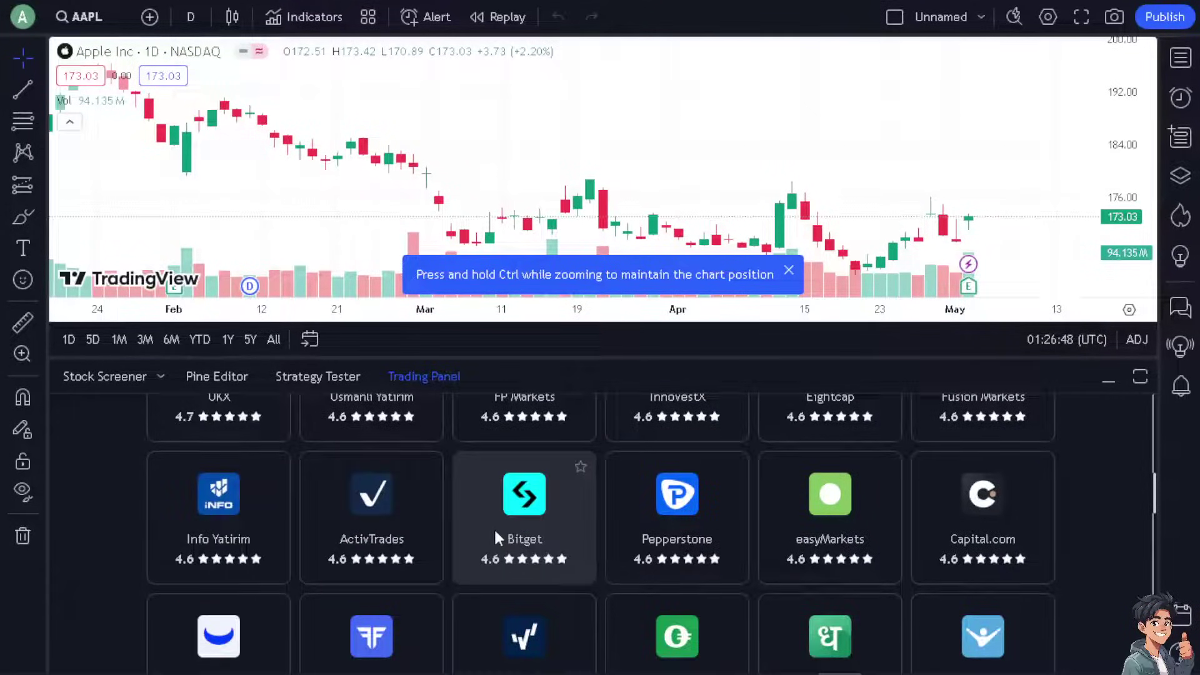
scroll(919, 520, down, 2)
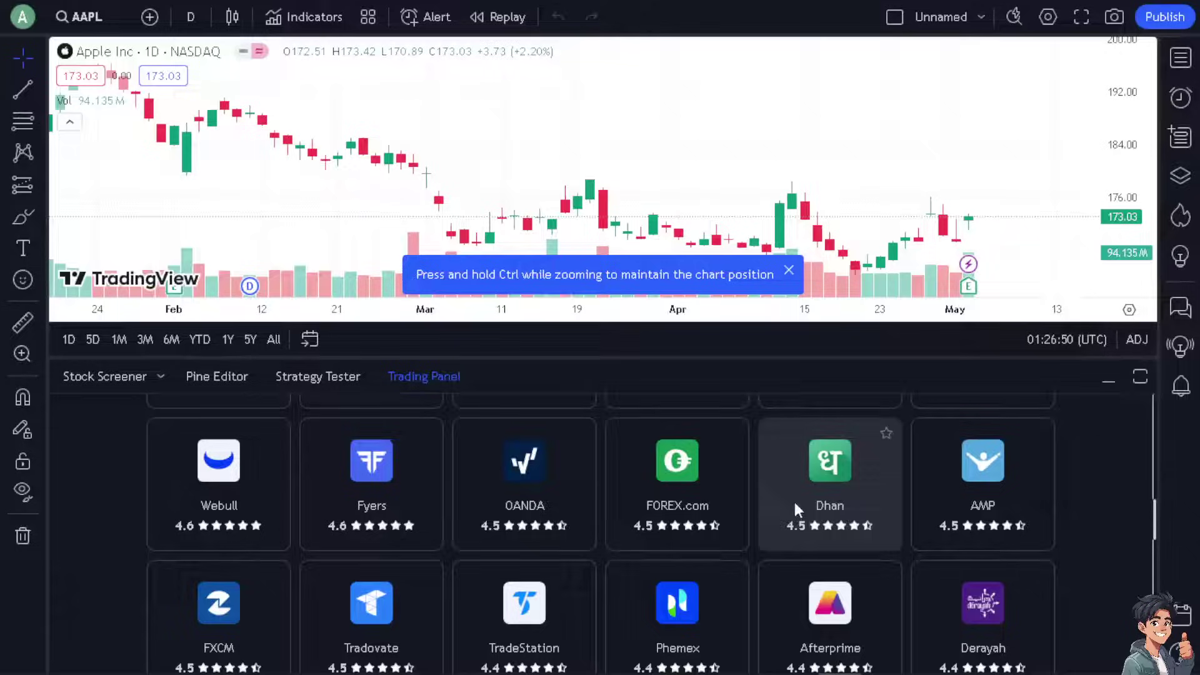
scroll(213, 486, down, 1)
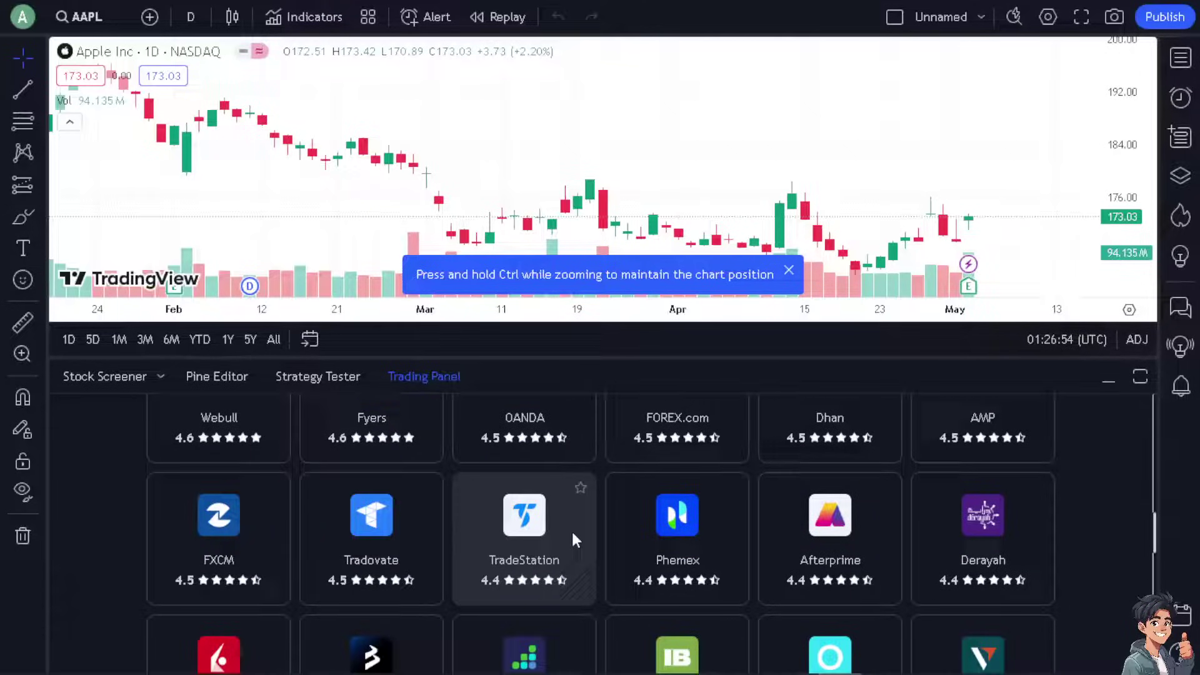
scroll(787, 538, down, 2)
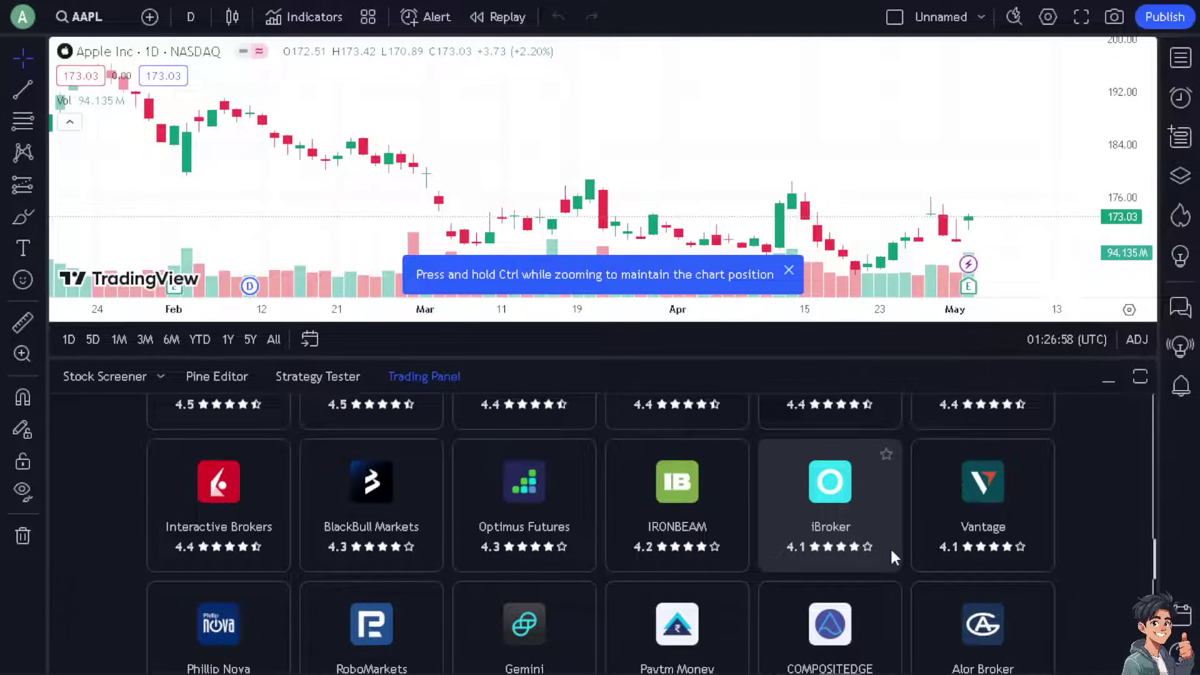
scroll(895, 562, down, 1)
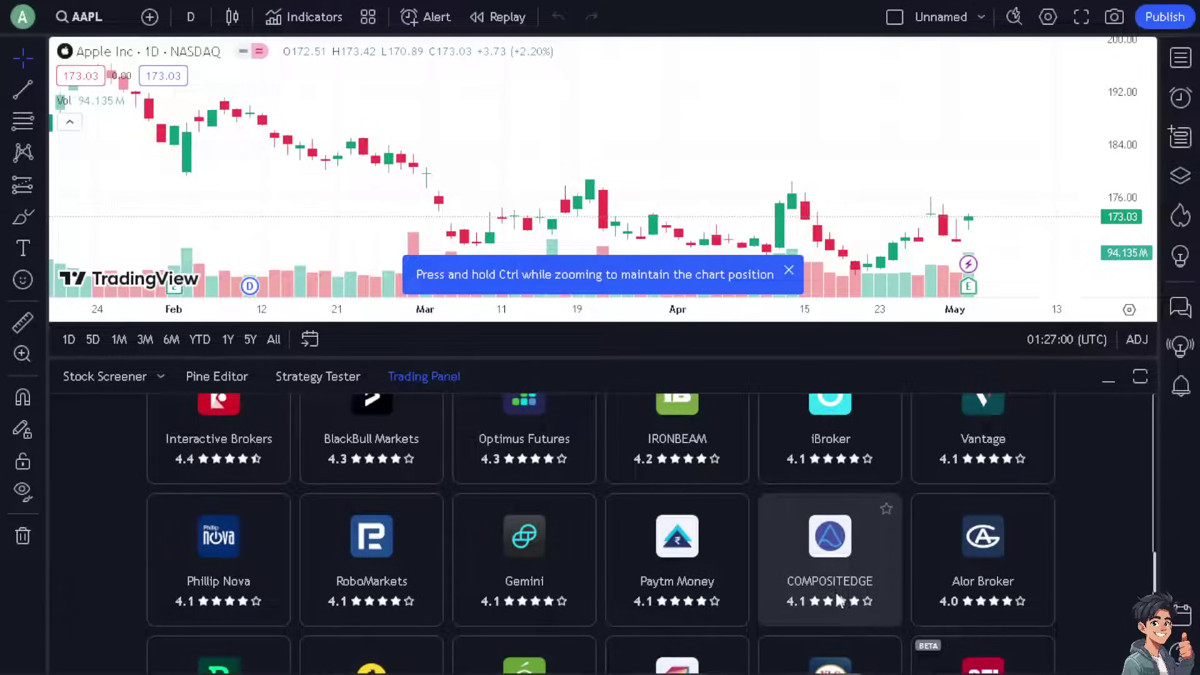
scroll(340, 576, down, 2)
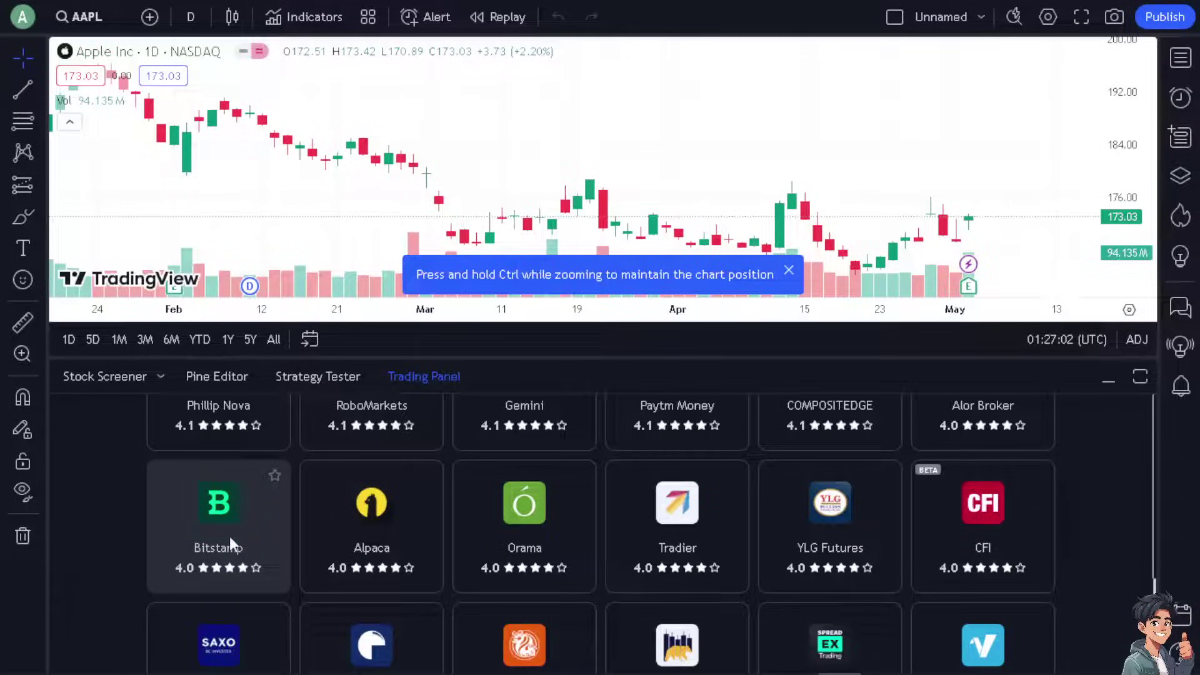
scroll(646, 565, down, 3)
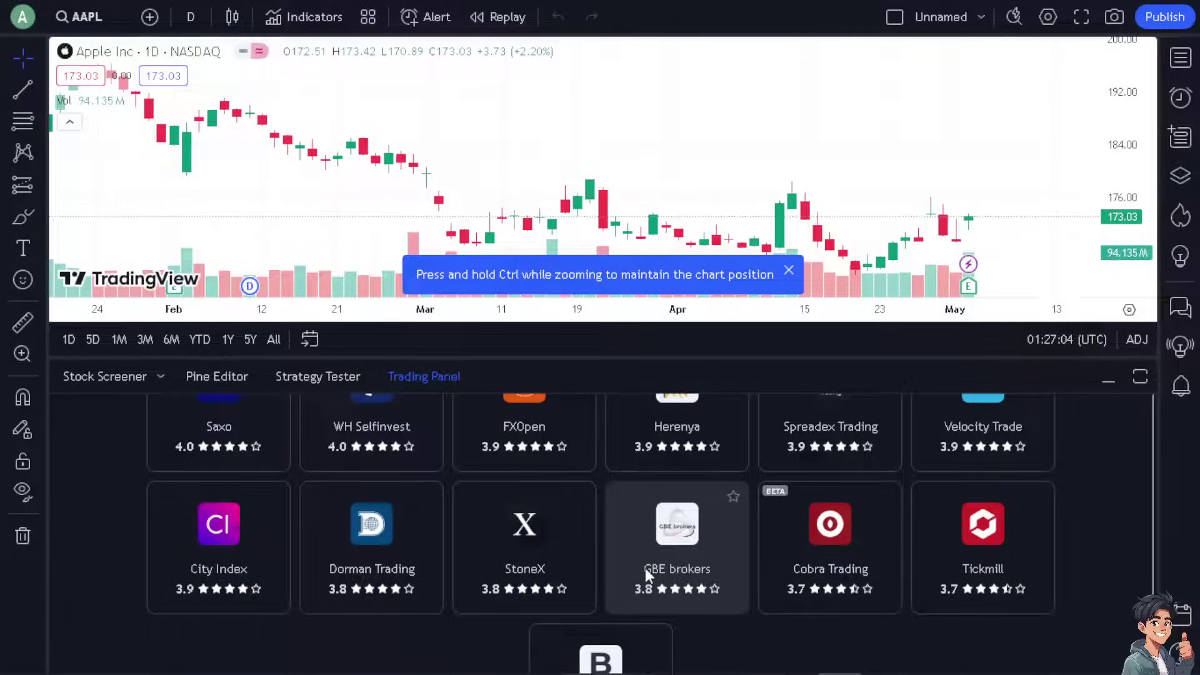
scroll(645, 567, down, 2)
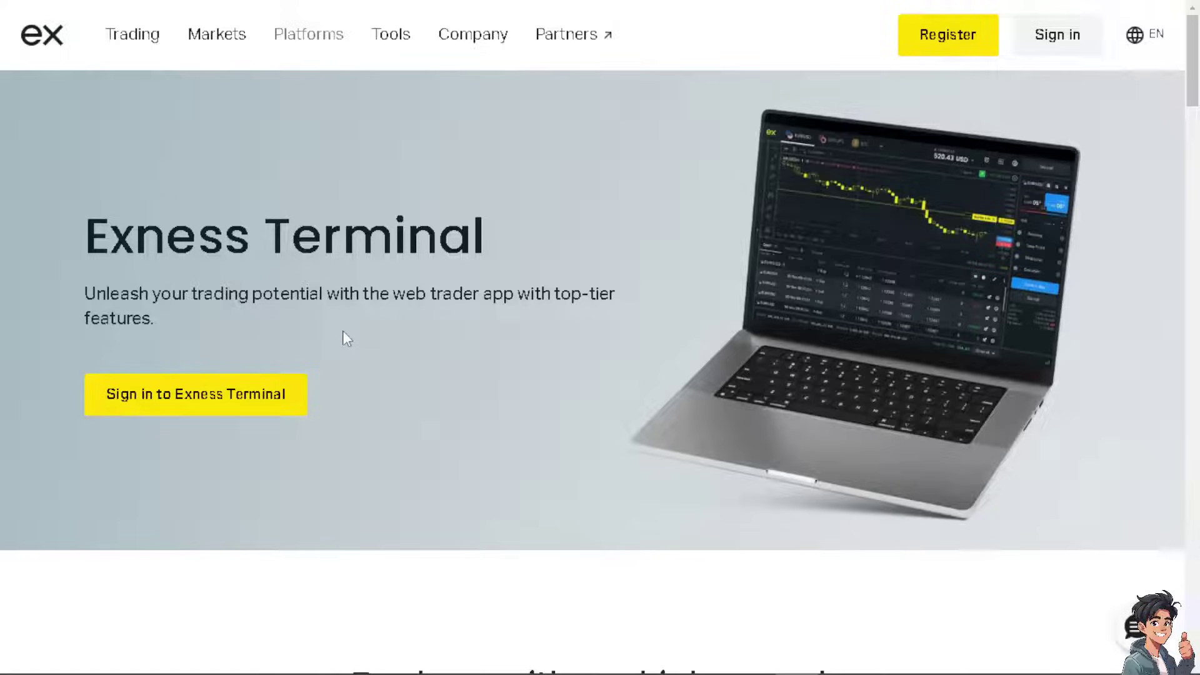
Step: Sign in to the Exness personal area and view Social Trading assets and My strategies
click(1048, 47)
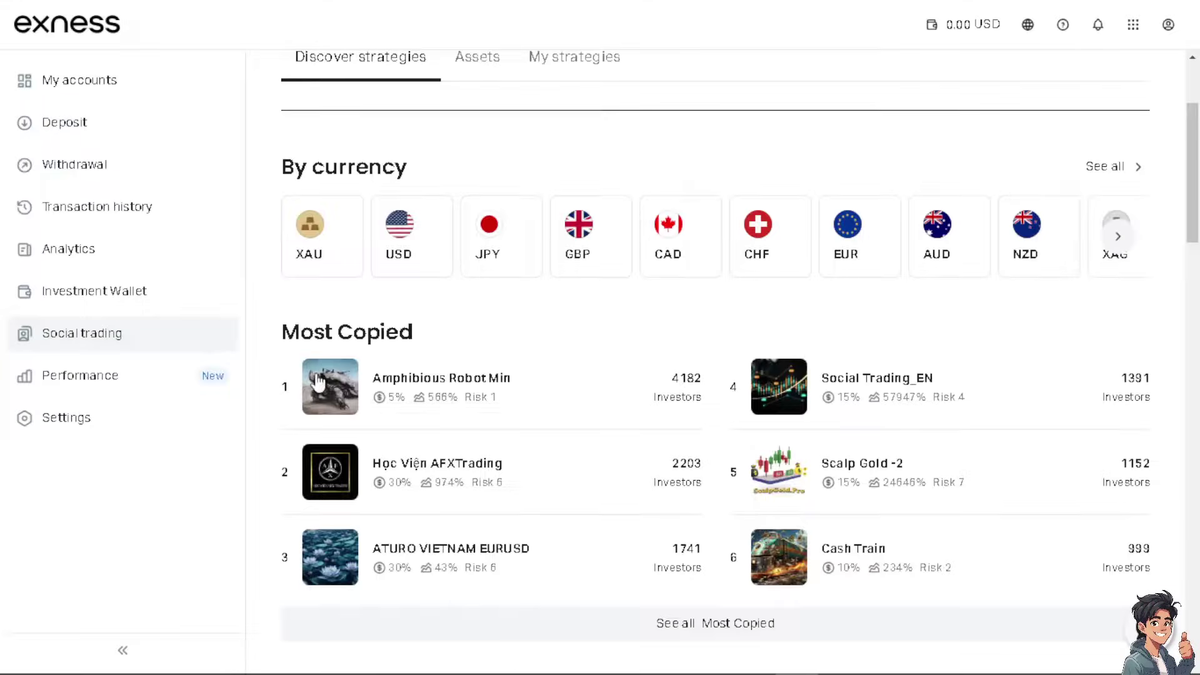
scroll(389, 325, up, 3)
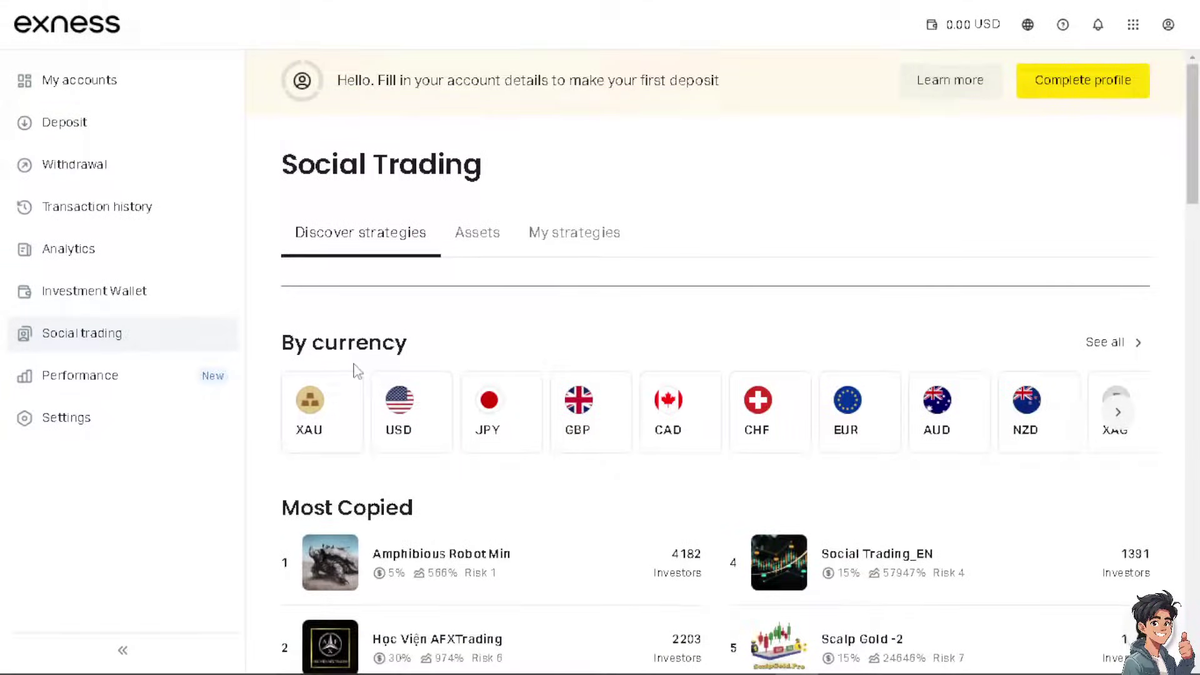
click(475, 245)
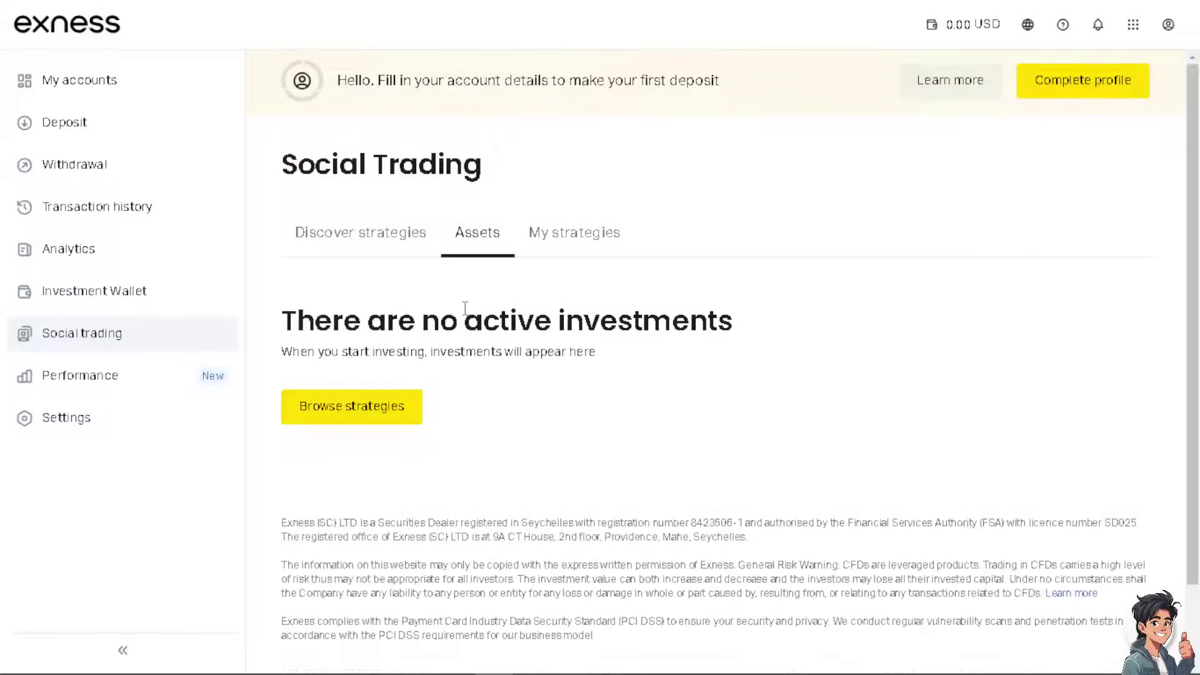
click(554, 235)
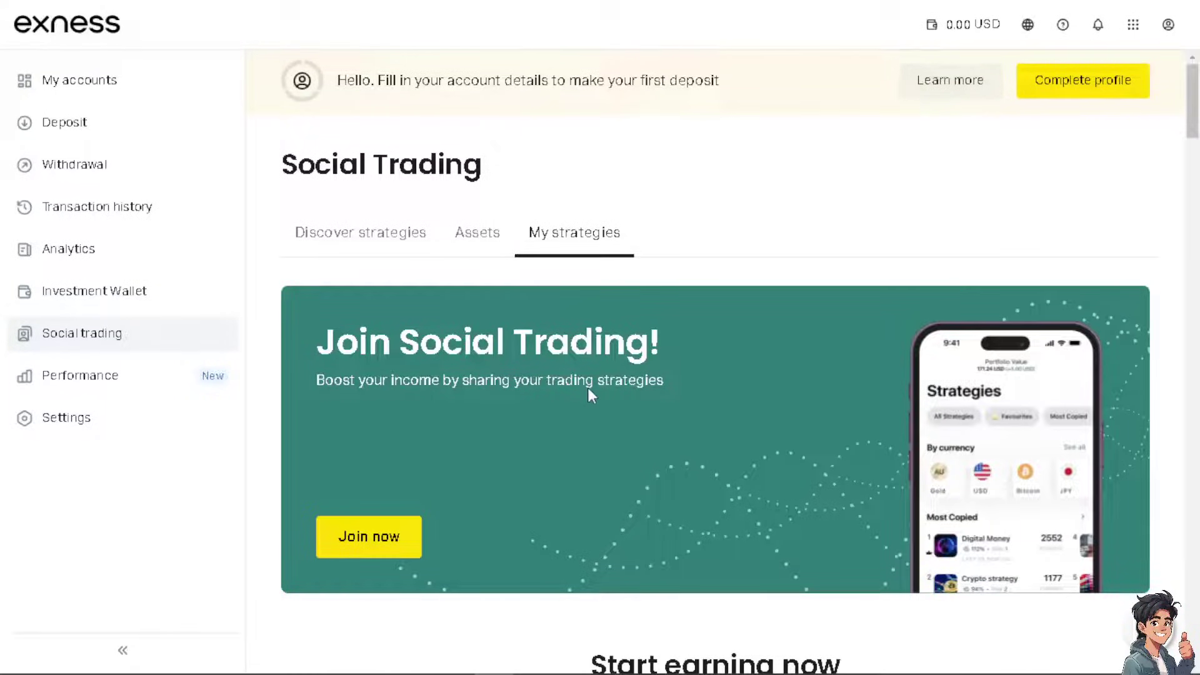
Step: Scroll through My strategies, then view the Performance summary and Analytics pages
scroll(589, 389, down, 4)
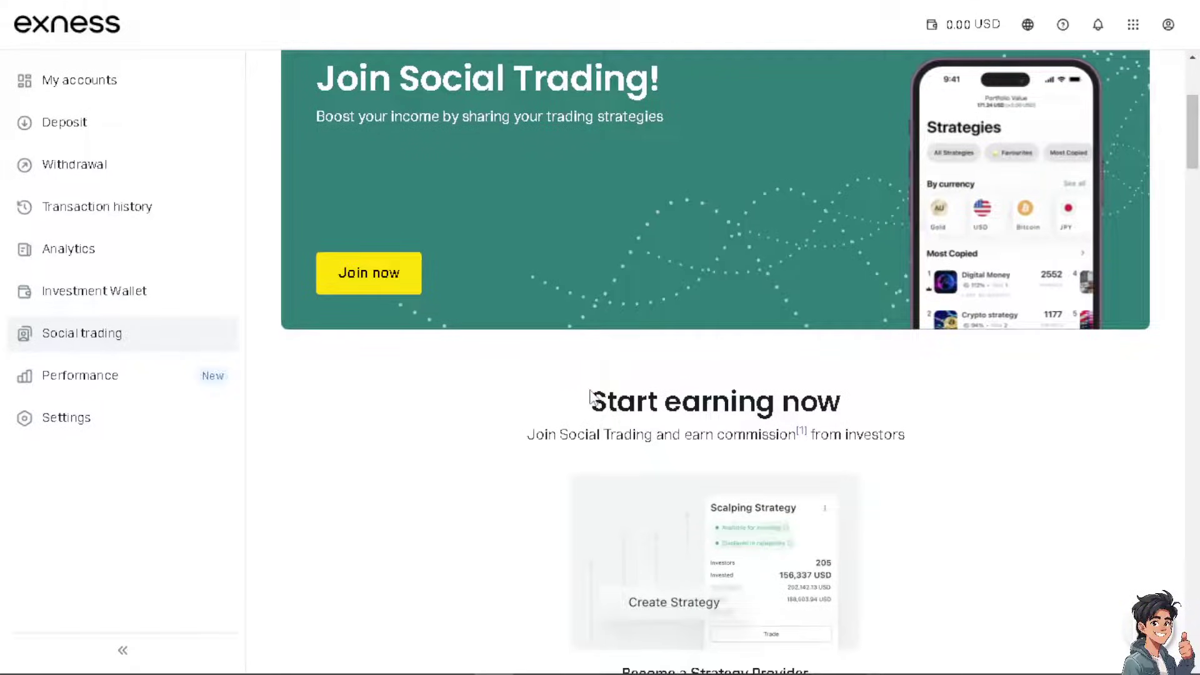
scroll(587, 400, down, 3)
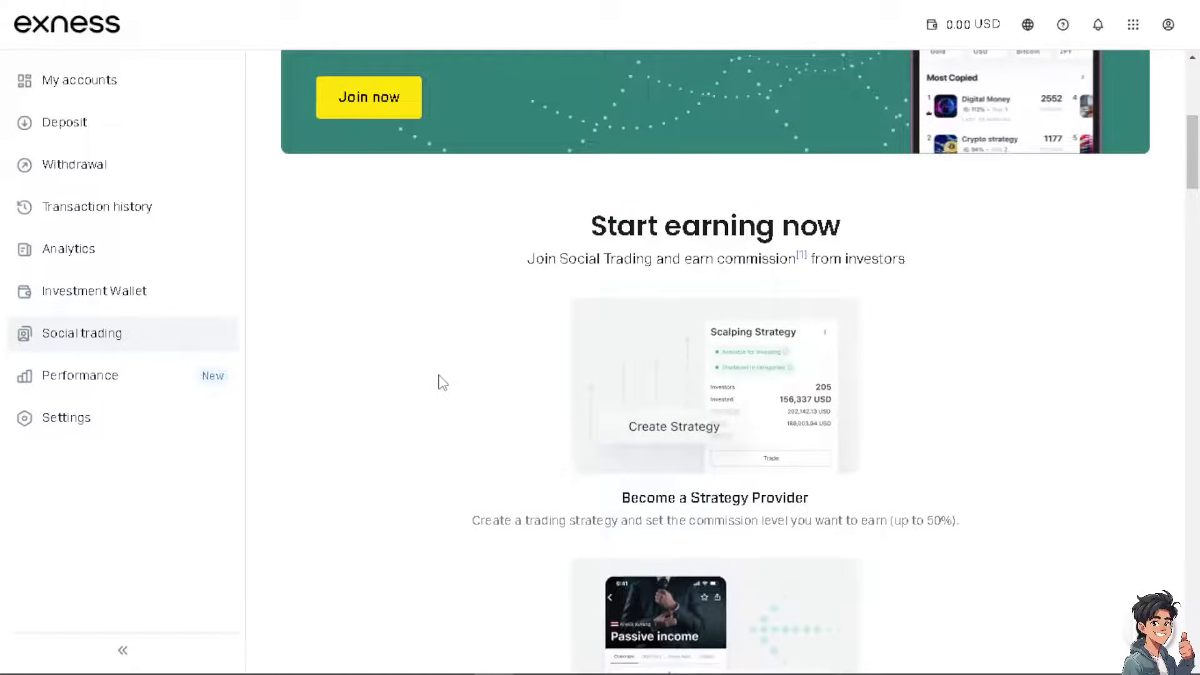
scroll(443, 383, down, 4)
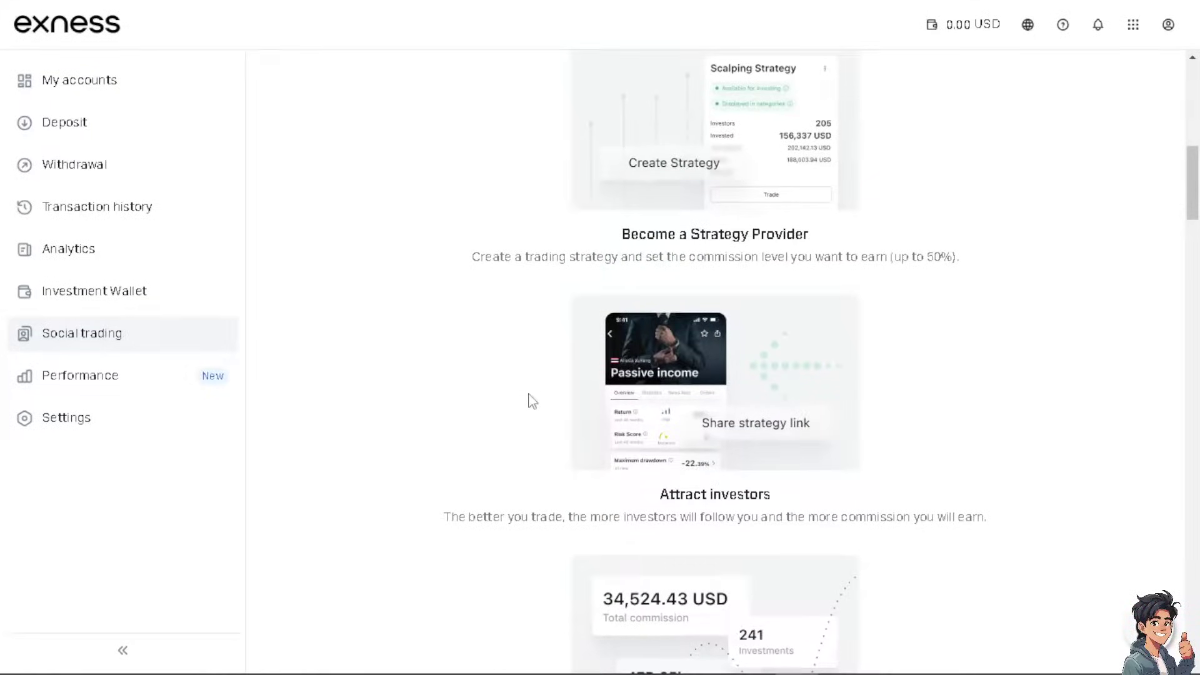
scroll(532, 401, down, 3)
scroll(532, 401, down, 5)
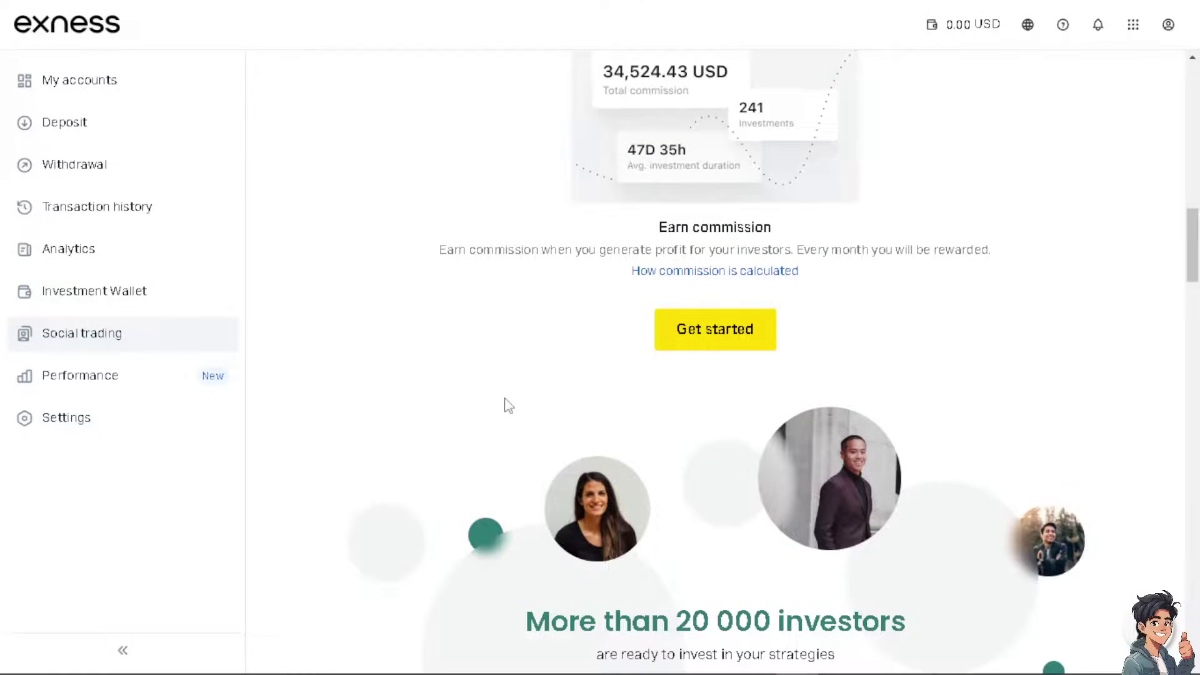
click(120, 383)
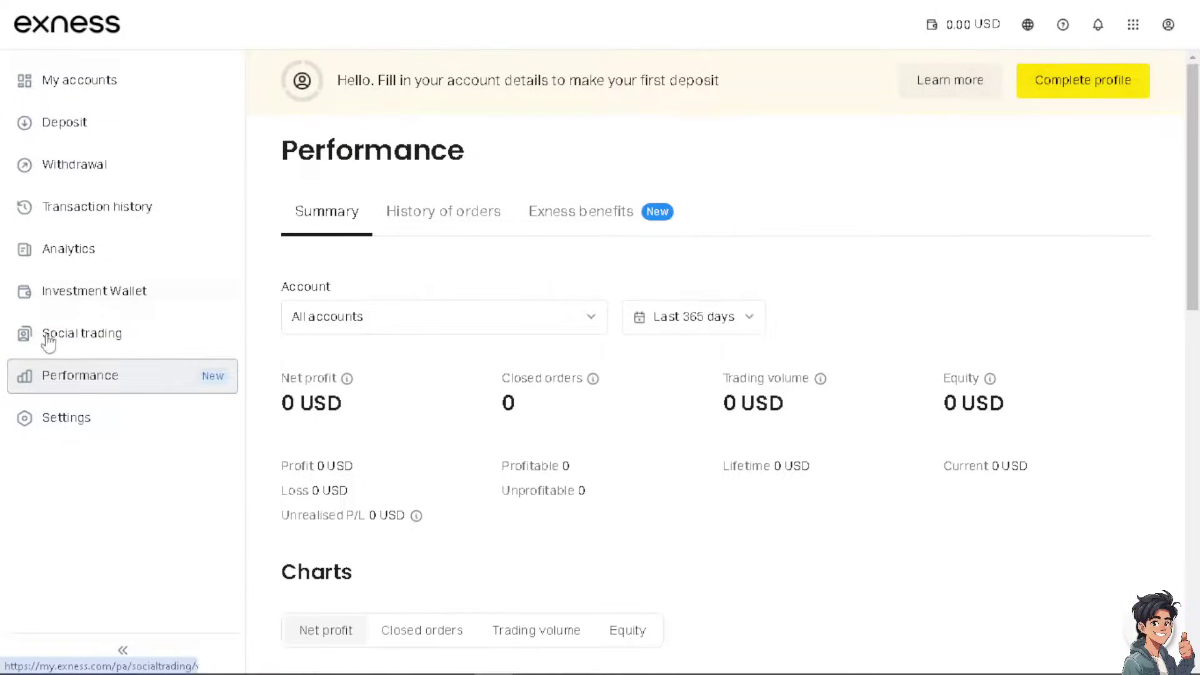
click(81, 248)
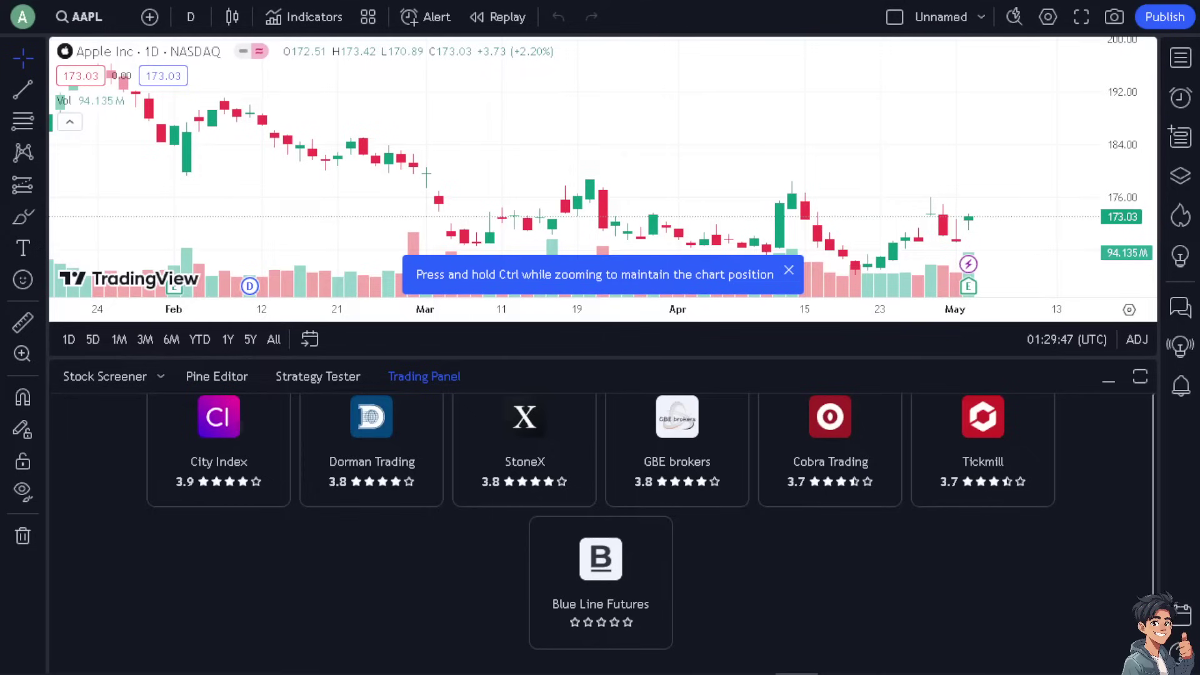
scroll(407, 450, up, 4)
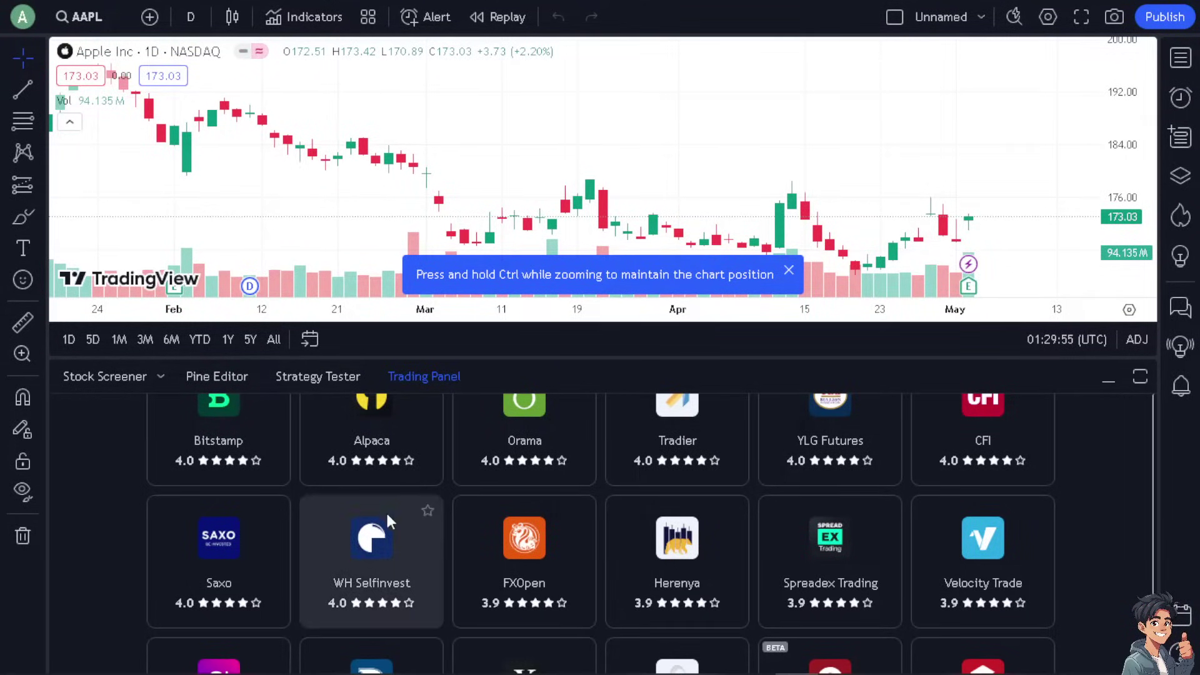
scroll(512, 522, down, 3)
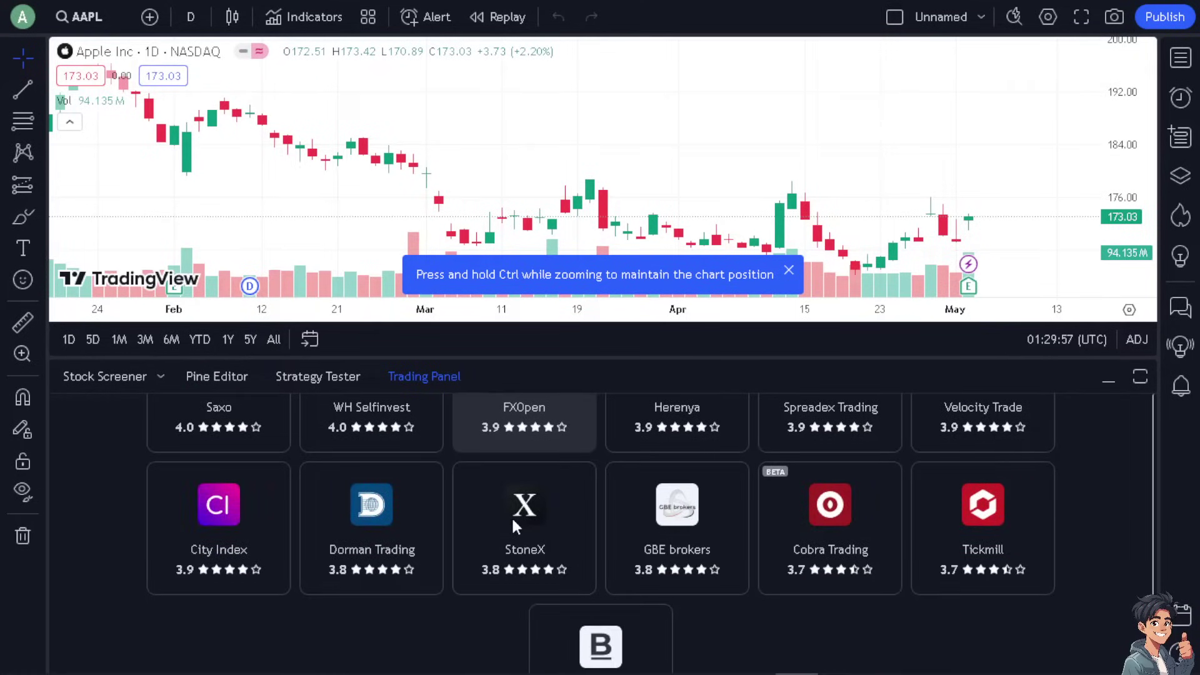
scroll(503, 524, down, 2)
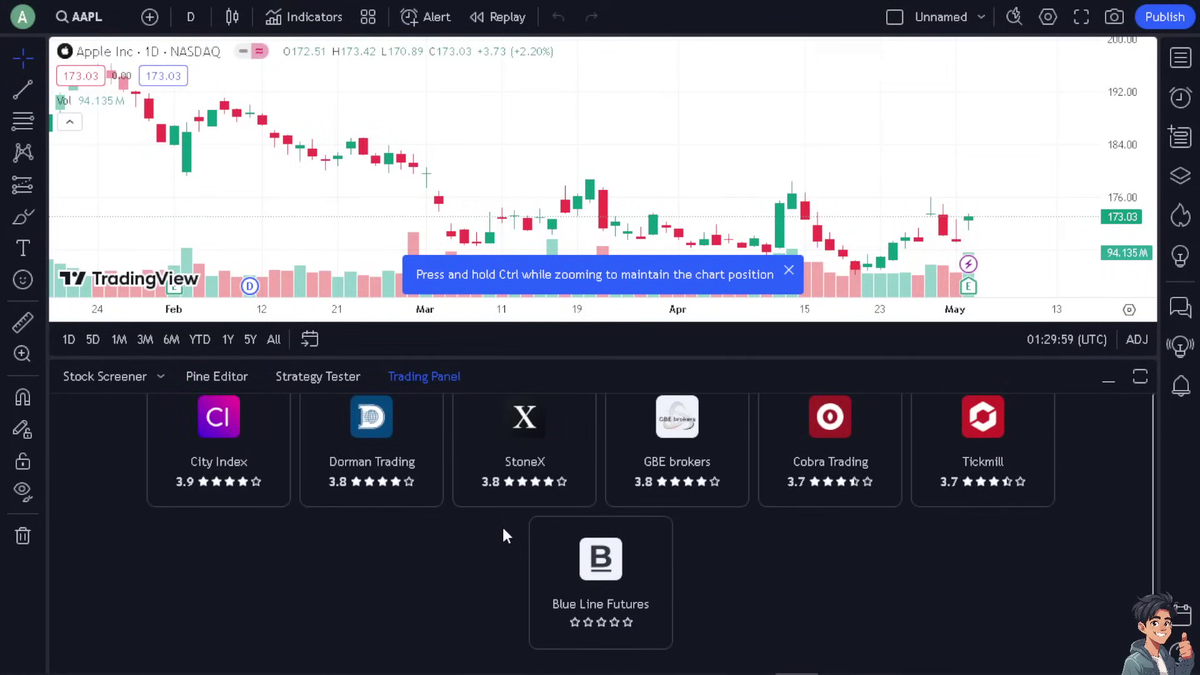